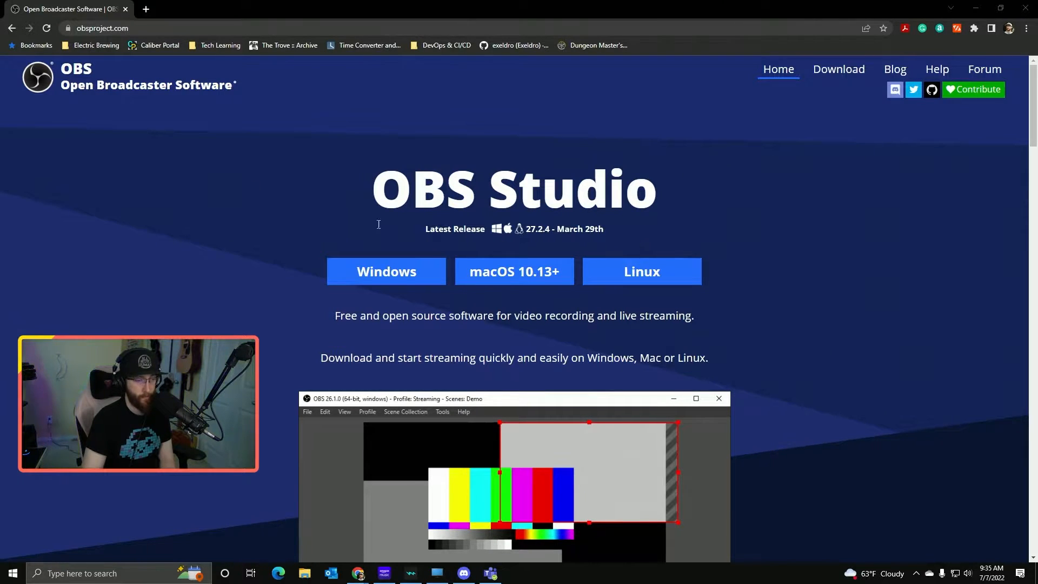
Download the Windows installer of OBS Studio from the project site and run it
left_click(346, 277)
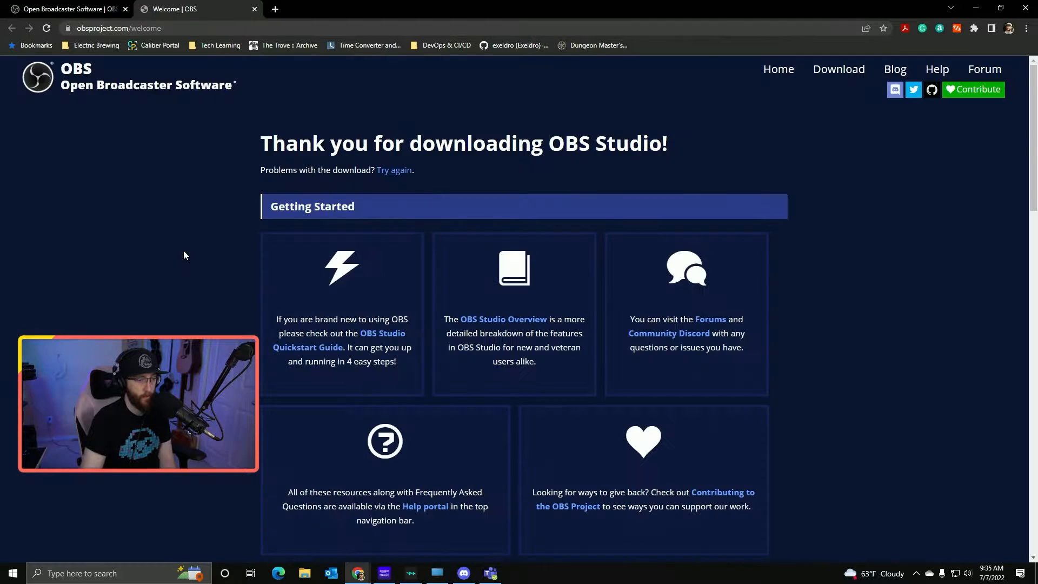
key("Return")
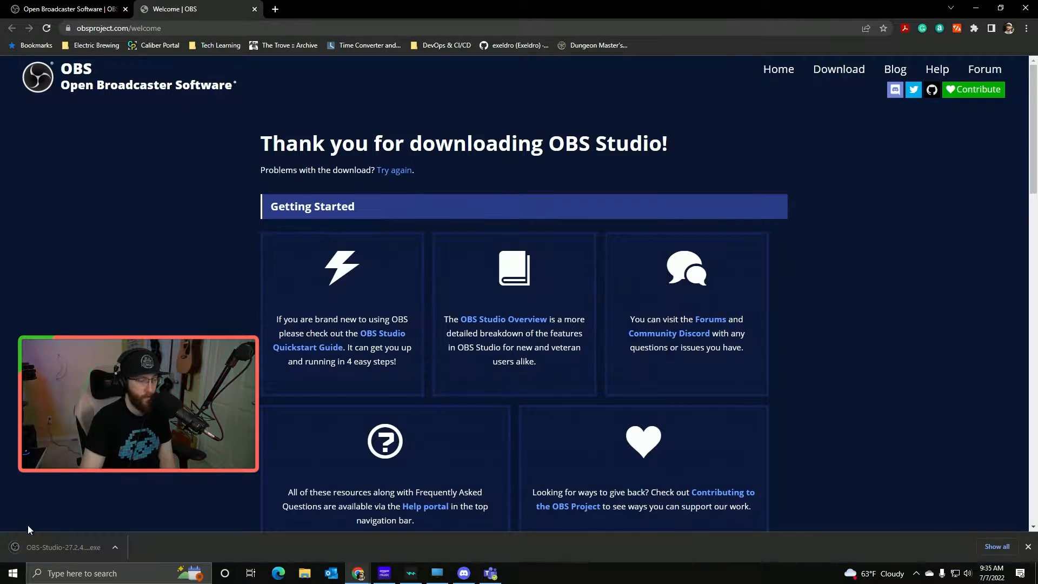
left_click(47, 546)
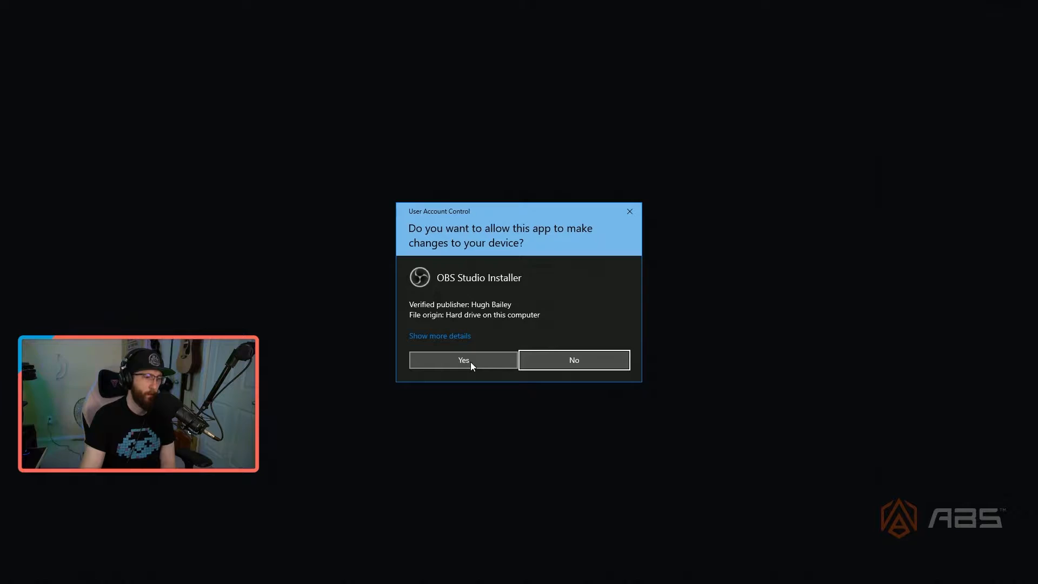
Allow the installer to make changes, install OBS Studio in C:\Program Files\obs-studio and launch it when setup completes
left_click(471, 362)
left_click(577, 377)
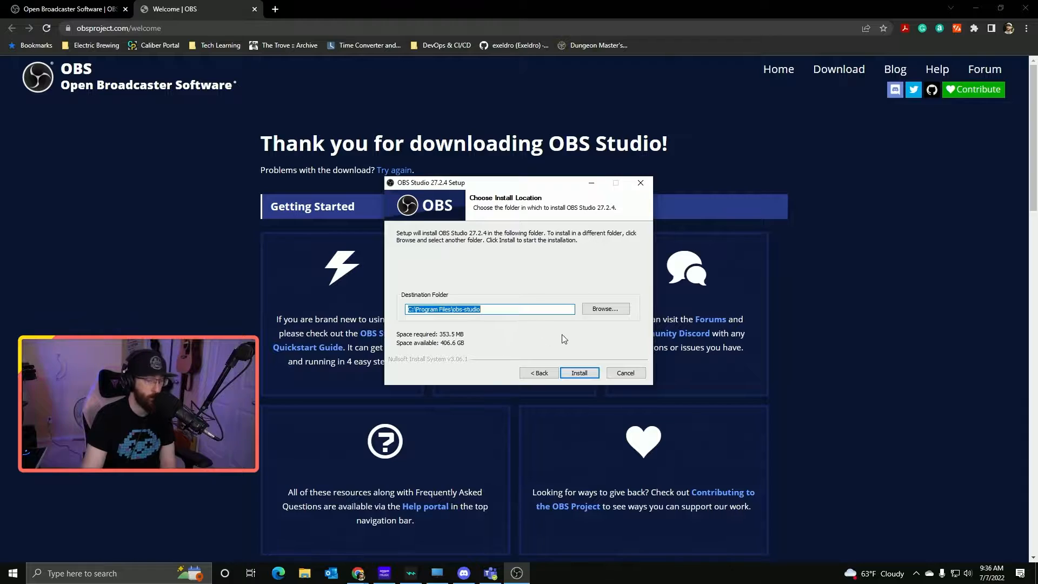
left_click(579, 372)
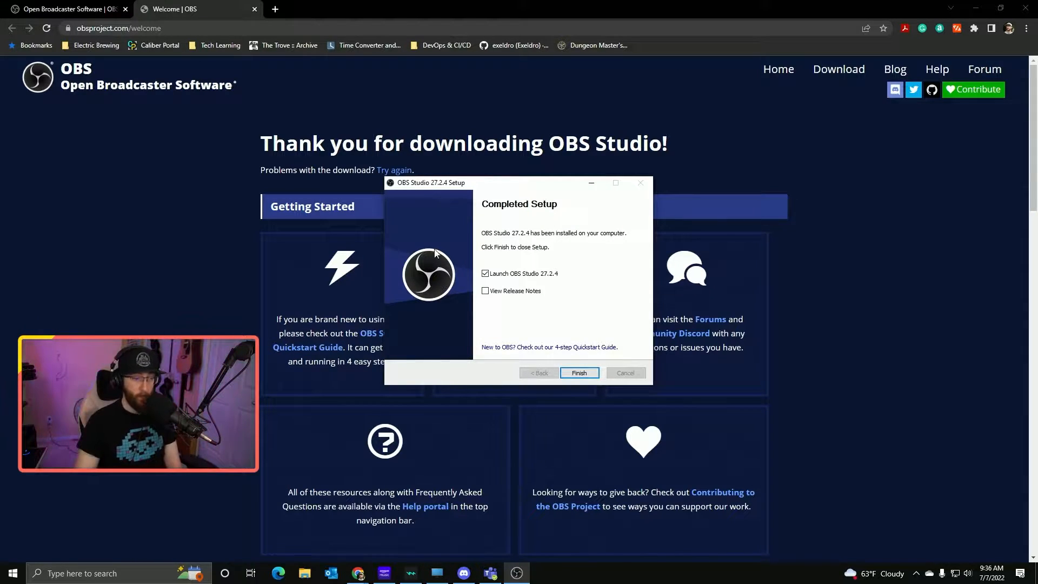
left_click(587, 378)
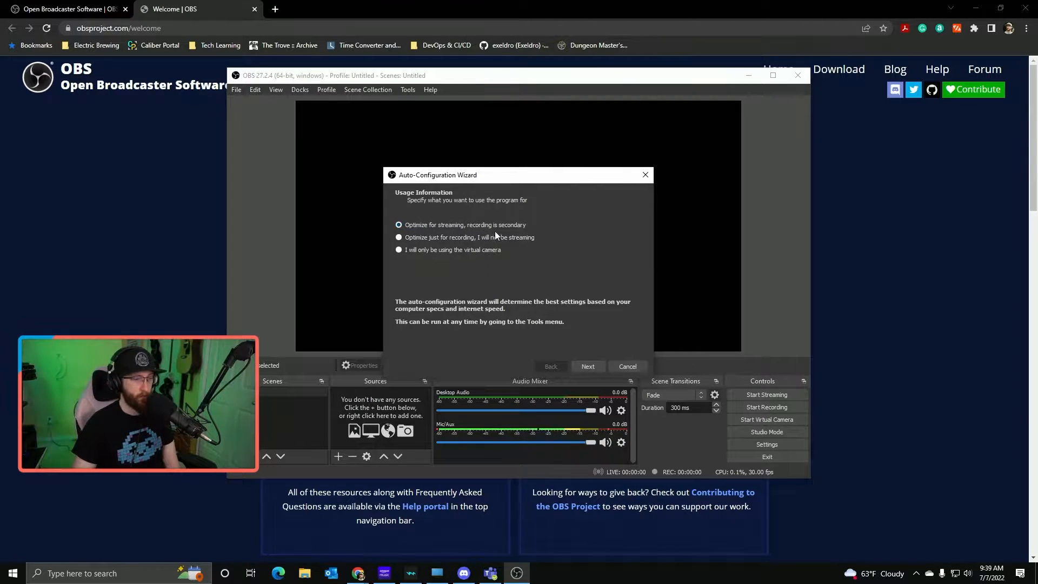
Configure the wizard for streaming first, keeping the current 1920x1080 base resolution and FPS at either 60 or 30, preferring 60 when possible
left_click(586, 366)
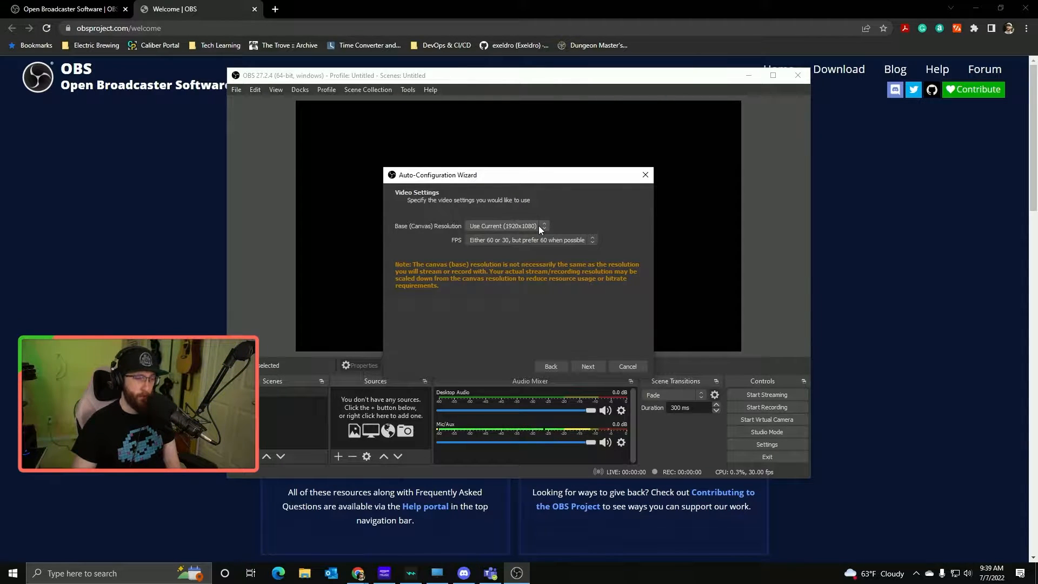
left_click(544, 226)
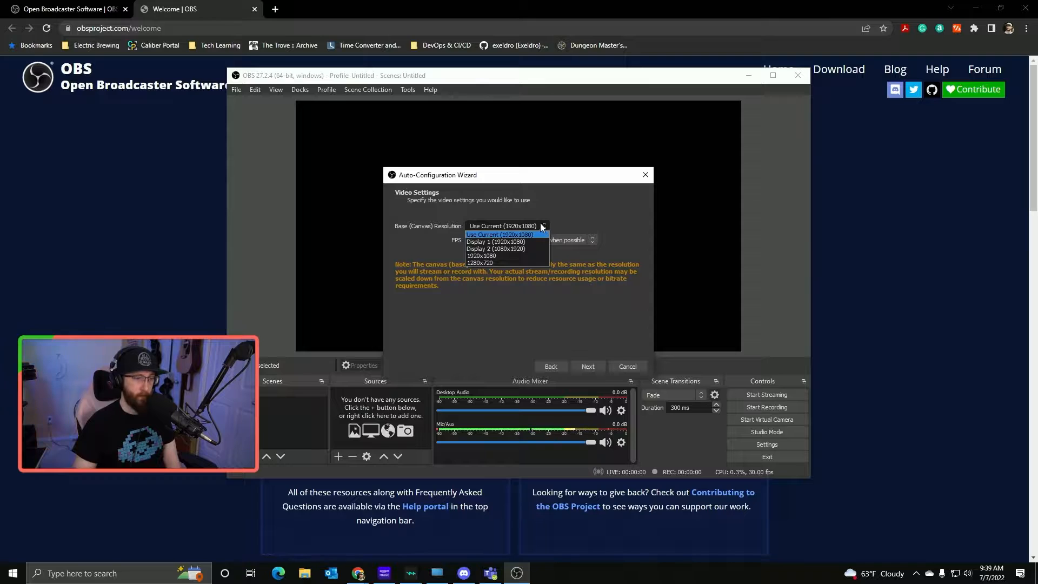
left_click(484, 232)
left_click(585, 239)
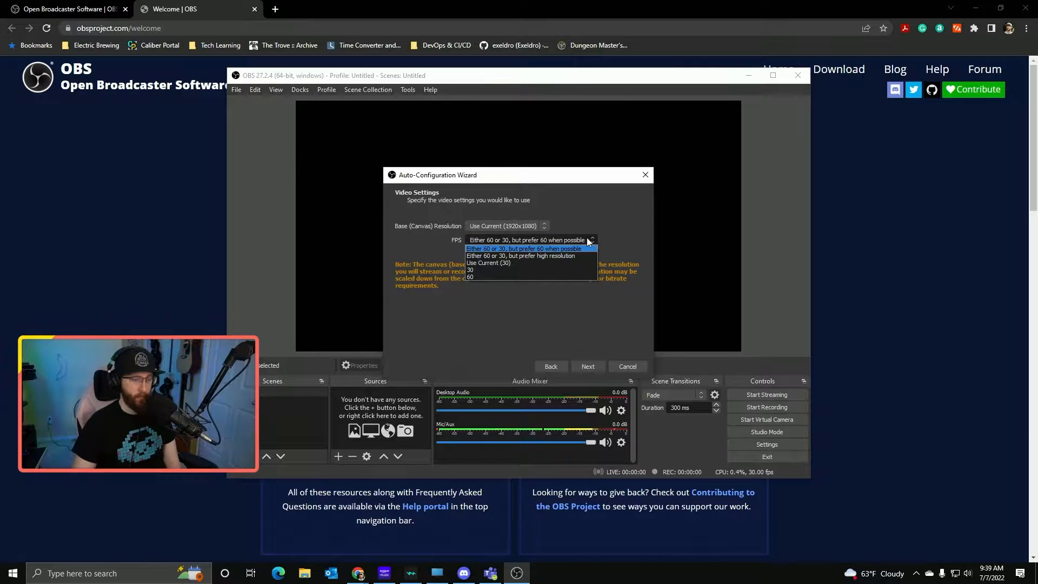
left_click(586, 238)
left_click(587, 366)
Choose Twitch as the streaming service and apply the settings recommended by the auto-configuration wizard
left_click(470, 230)
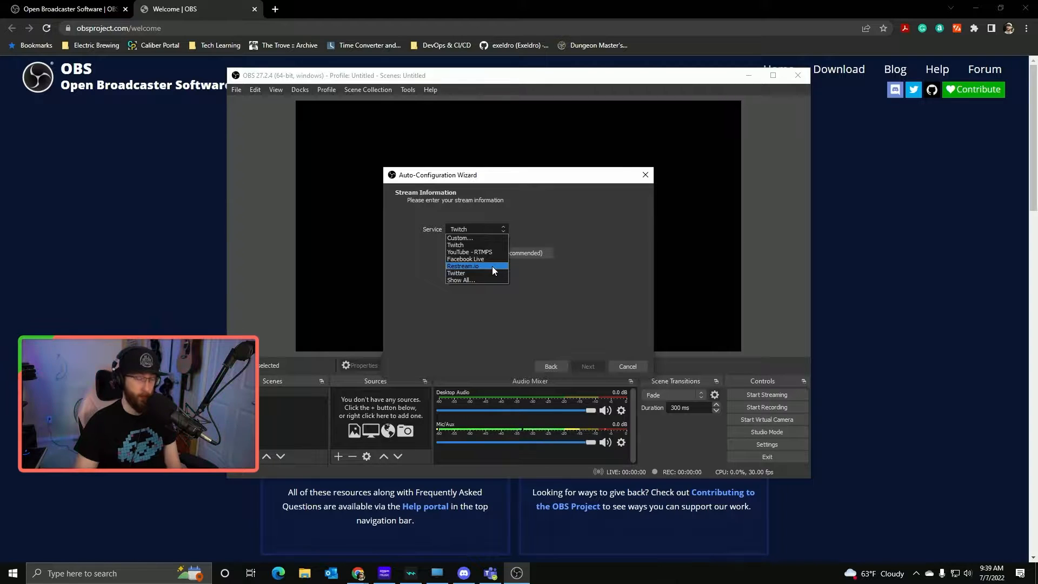
left_click(469, 245)
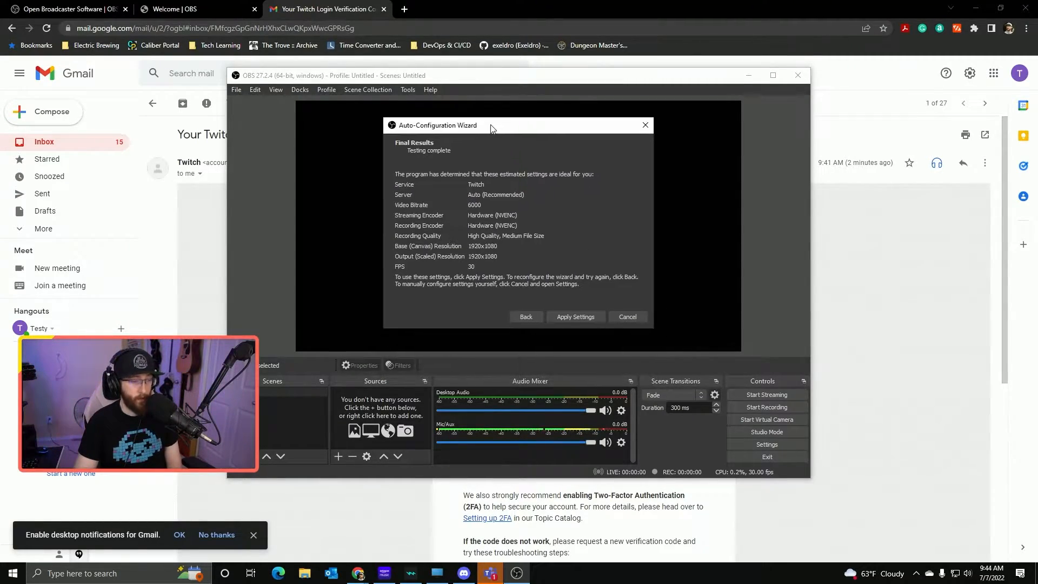
left_click(574, 317)
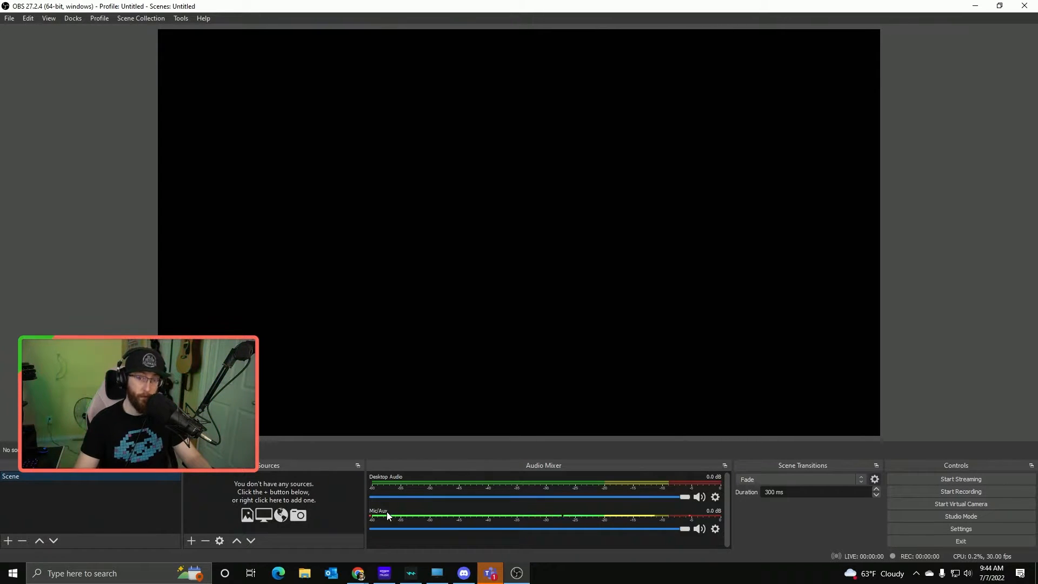
Set the Mic/Aux audio input's device to Mic In (Elgato Wave:XLR)
left_click(714, 530)
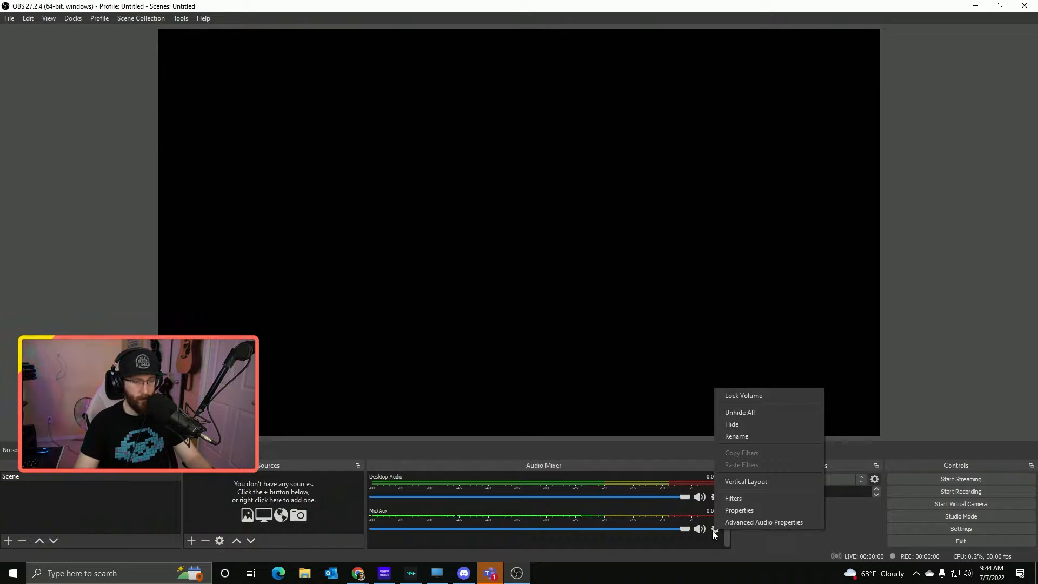
left_click(739, 510)
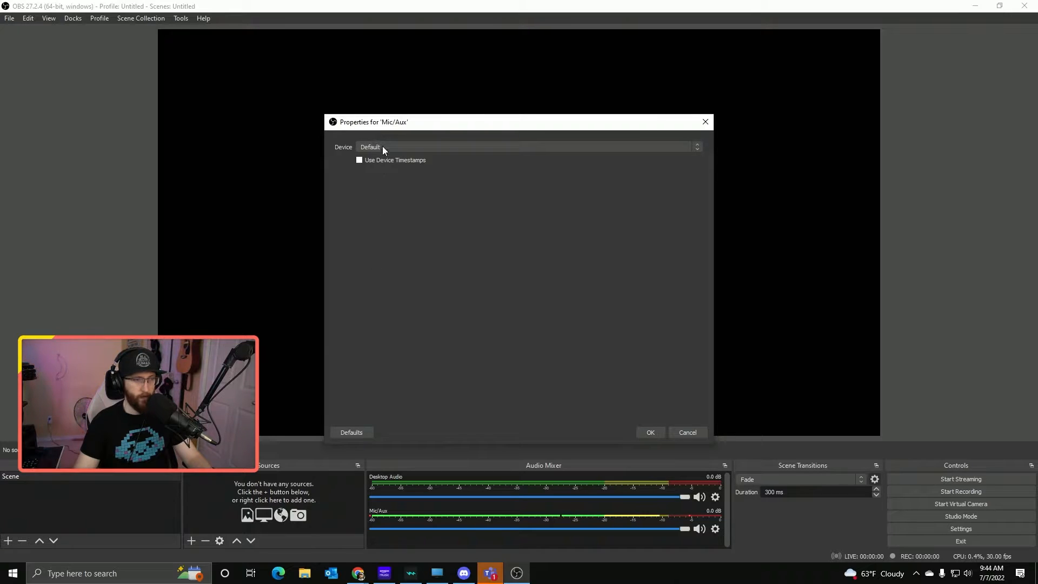
left_click(416, 148)
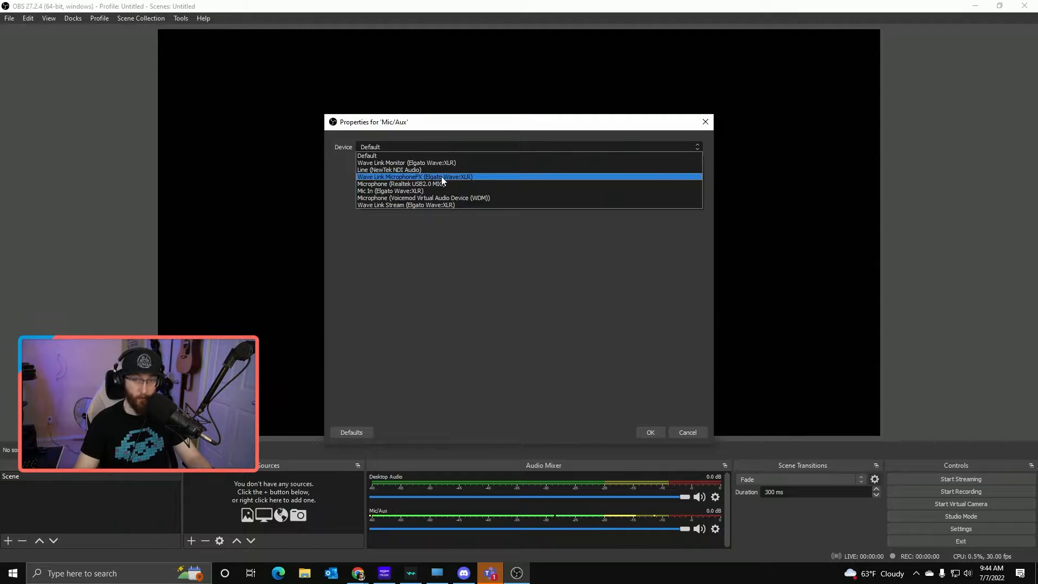
left_click(416, 190)
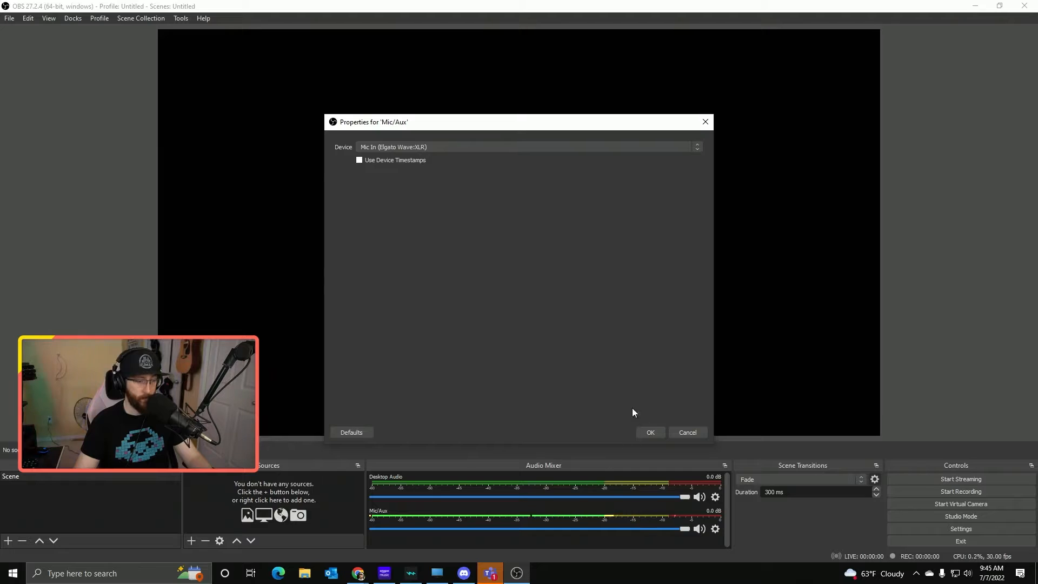
left_click(649, 432)
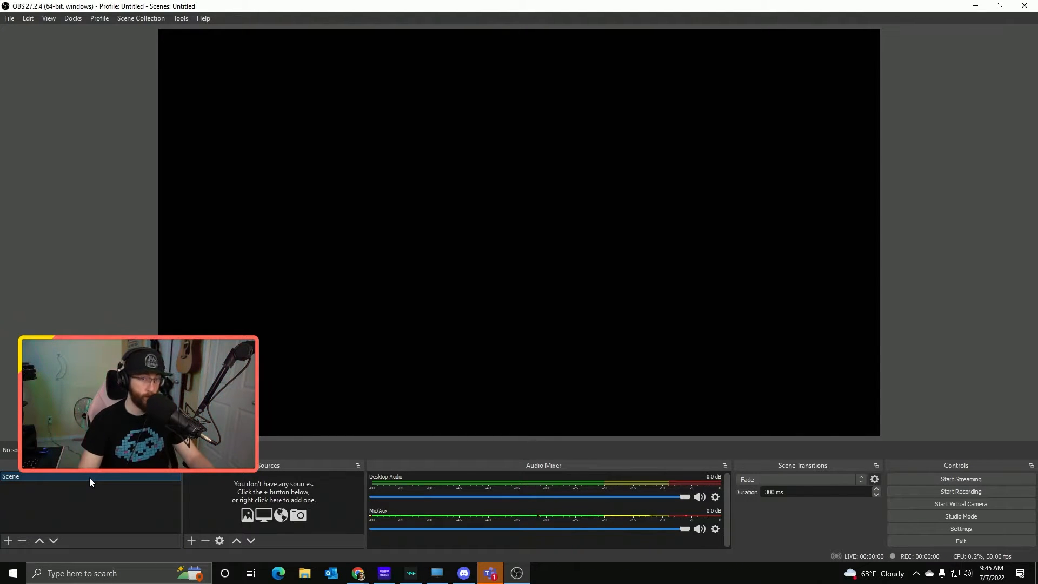
Rename the existing scene as Game + Face Cam
right_click(12, 476)
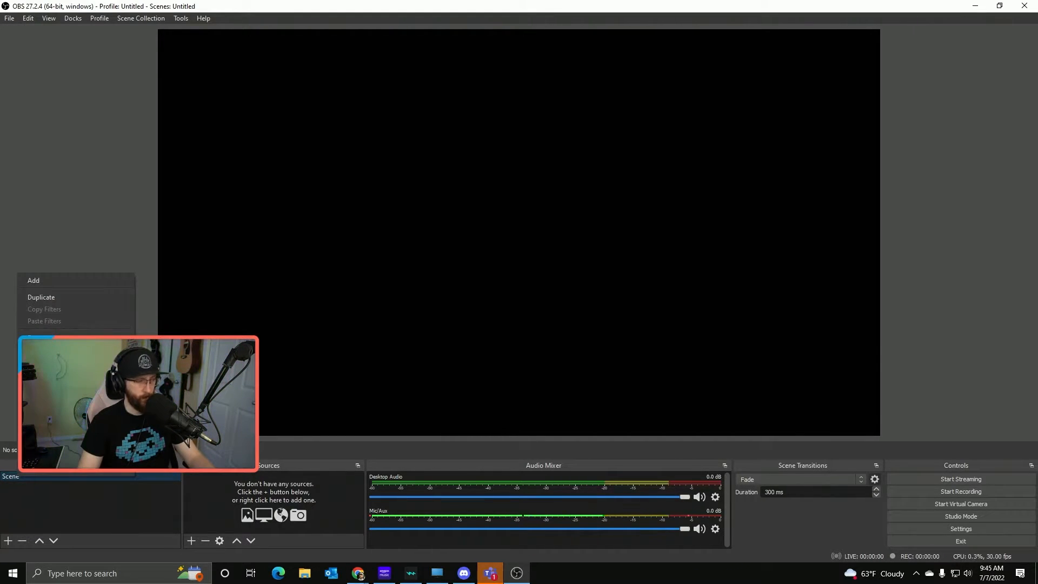
left_click(32, 341)
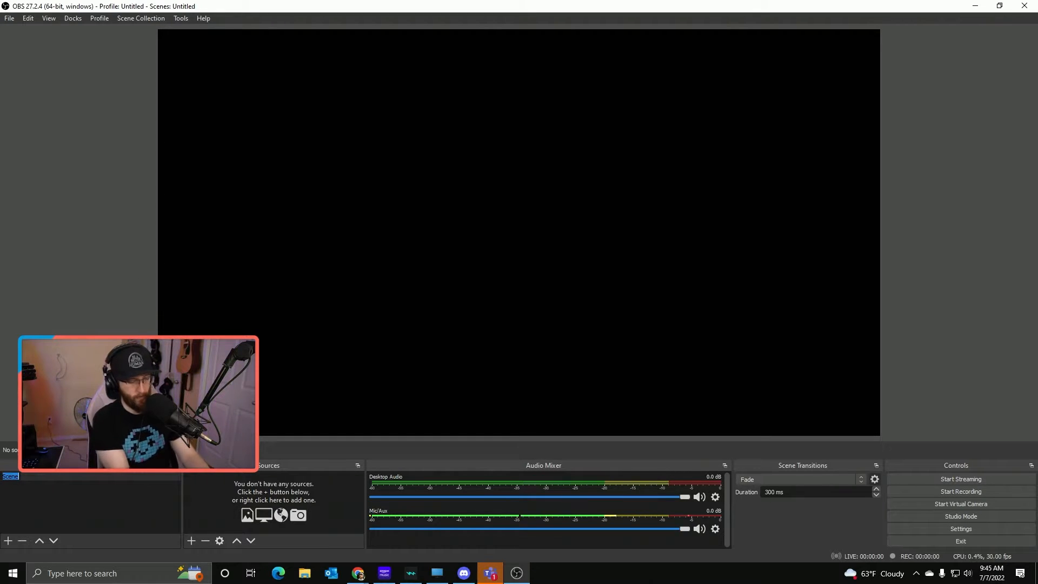
type("Game + Face Cam")
key("Return")
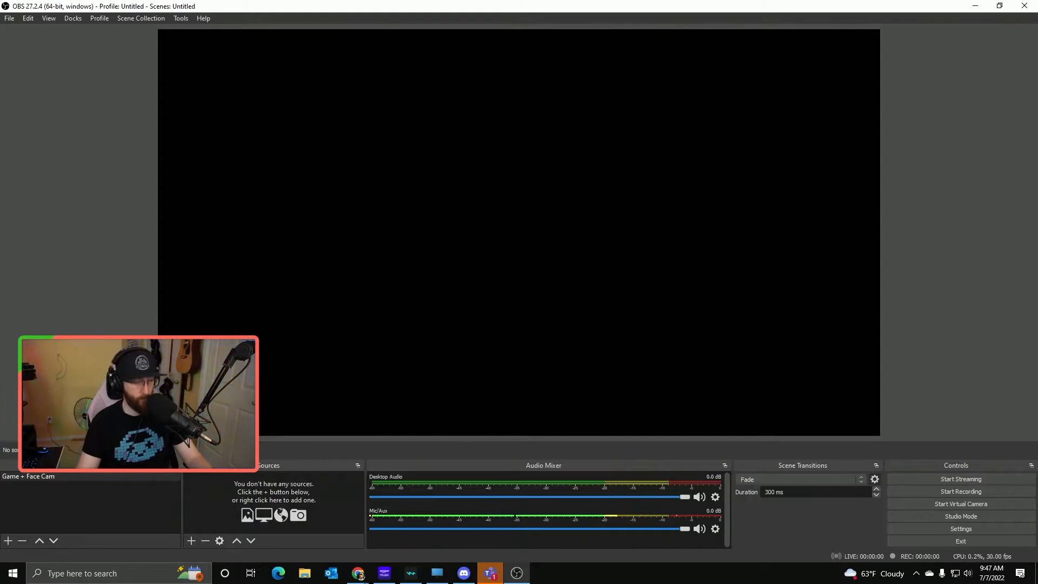
Add a Video Capture Device source named Webcam to the scene and accept its default properties
left_click(190, 541)
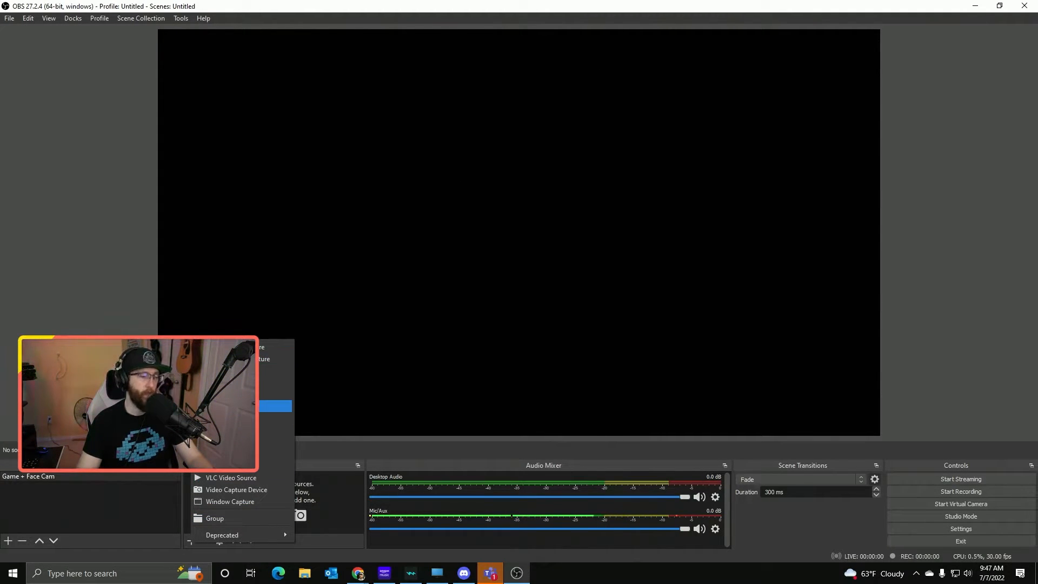
left_click(237, 488)
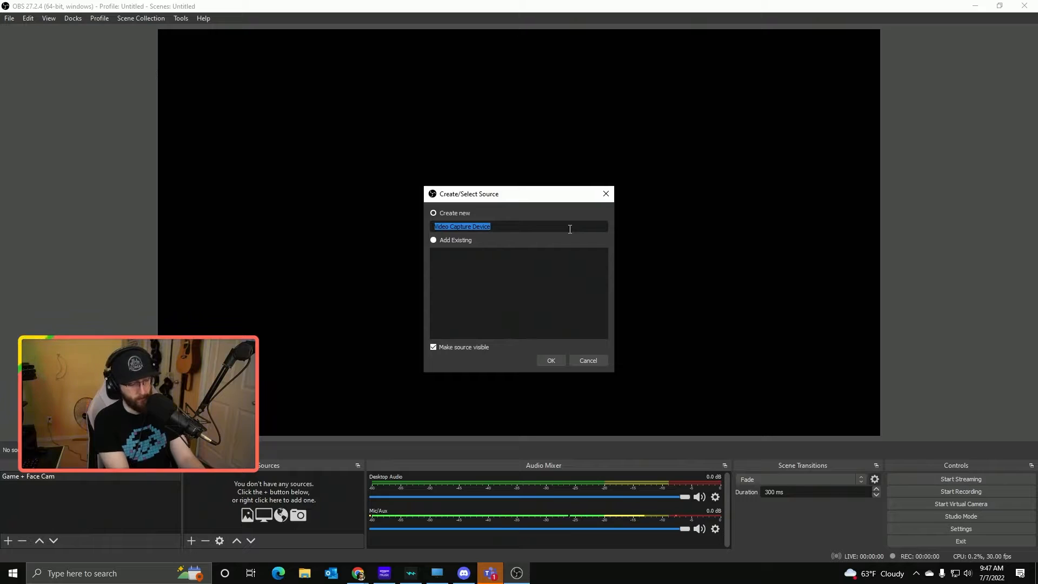
type("Webcam")
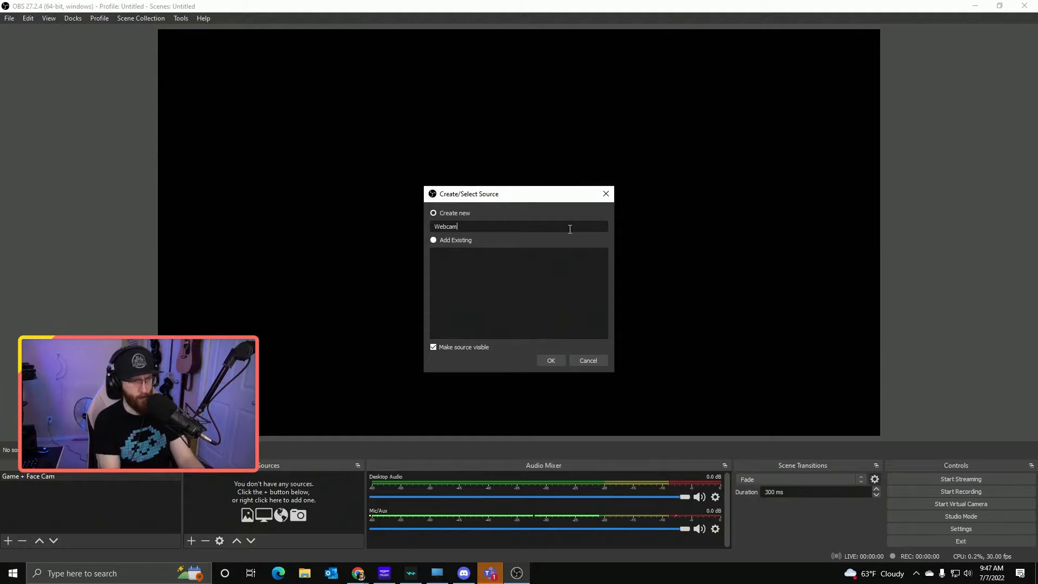
key("Return")
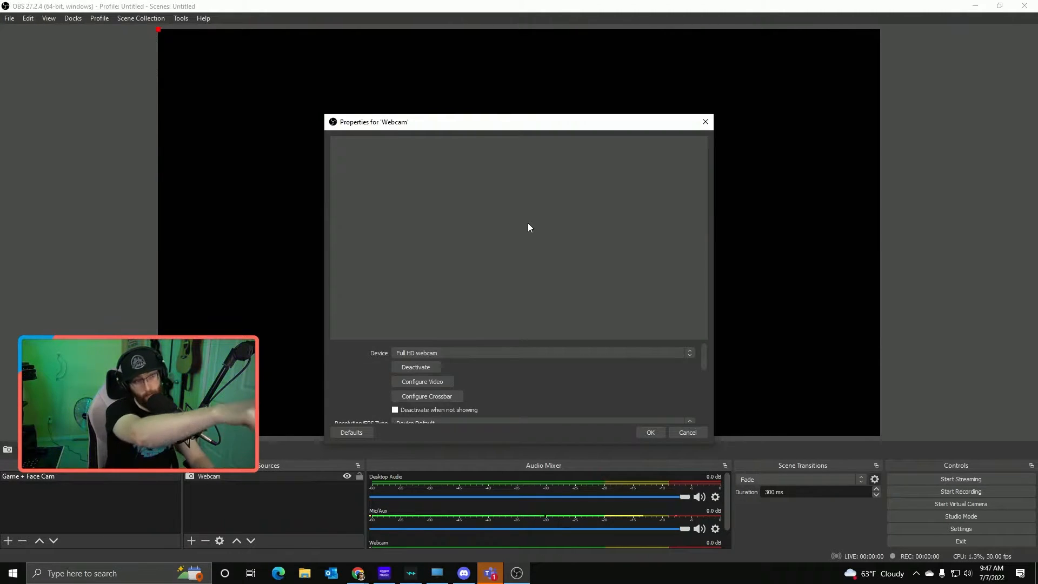
scroll(352, 348, "down", 10)
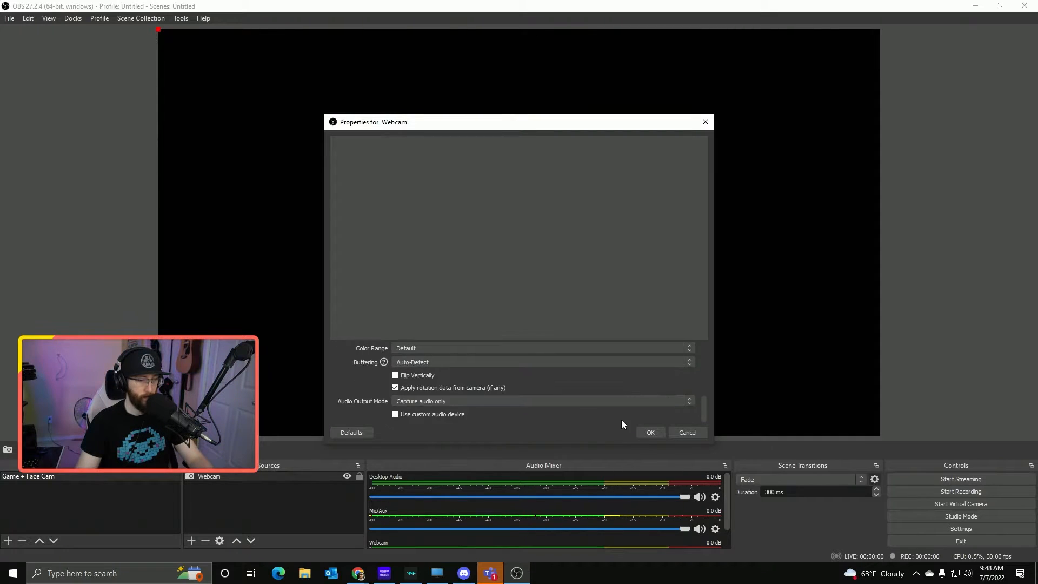
left_click(648, 433)
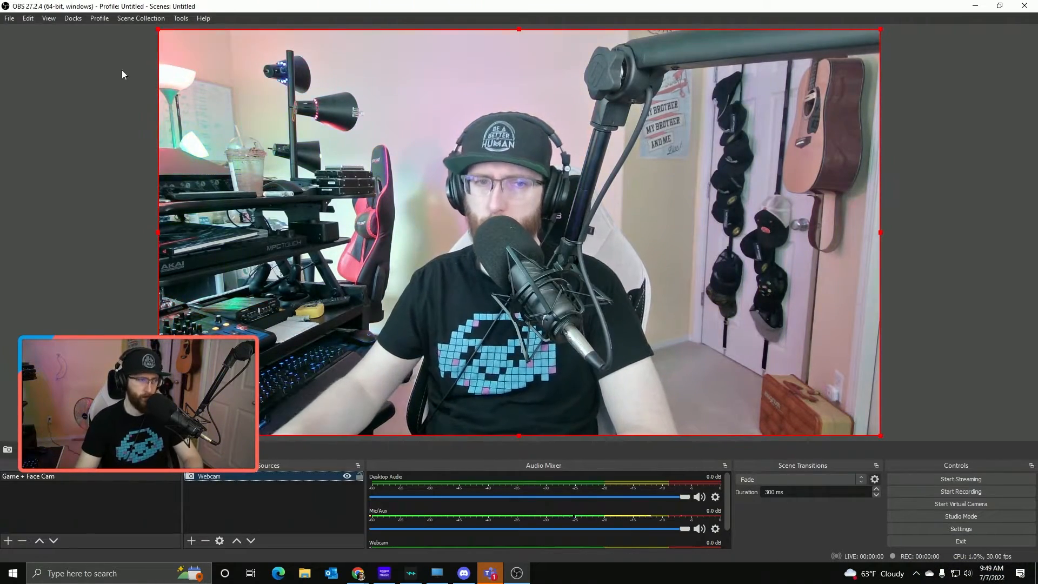
Shrink the webcam source to about half the canvas width and place it in the canvas's lower-left corner
left_click(149, 166)
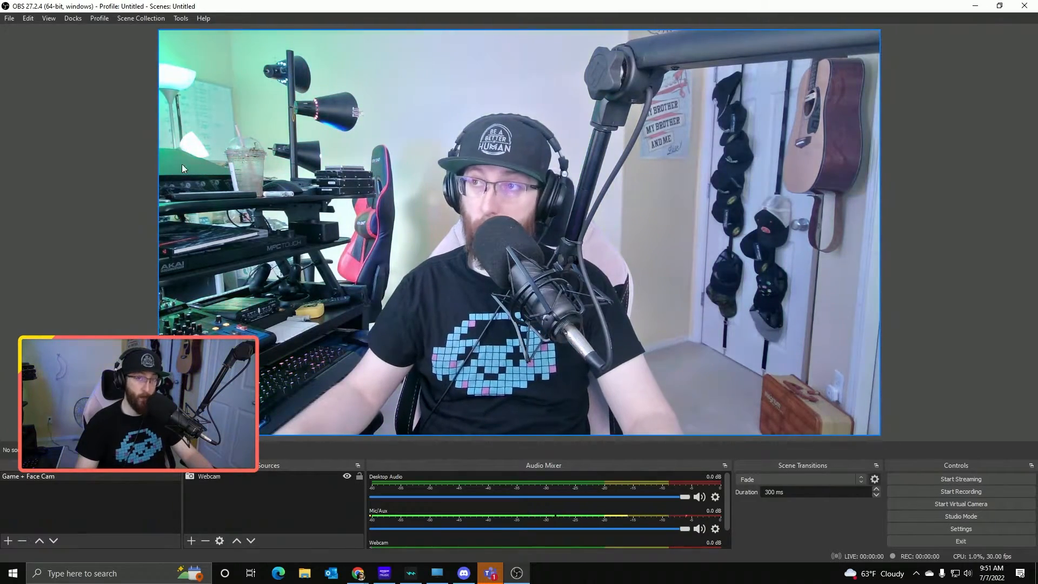
left_click(716, 120)
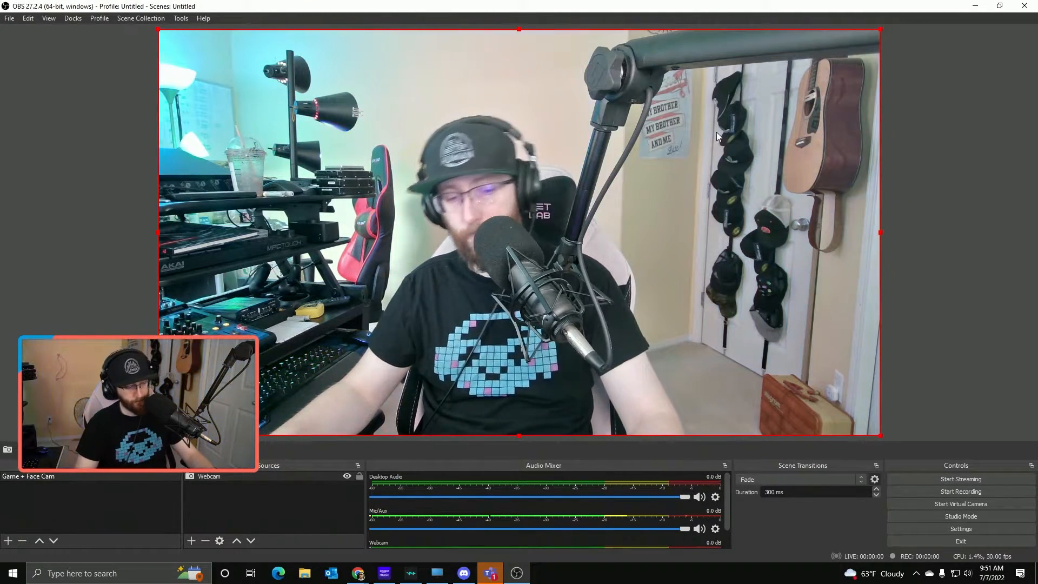
left_click_drag(880, 27, 367, 324)
left_click_drag(273, 384, 786, 374)
left_click_drag(669, 318, 605, 280)
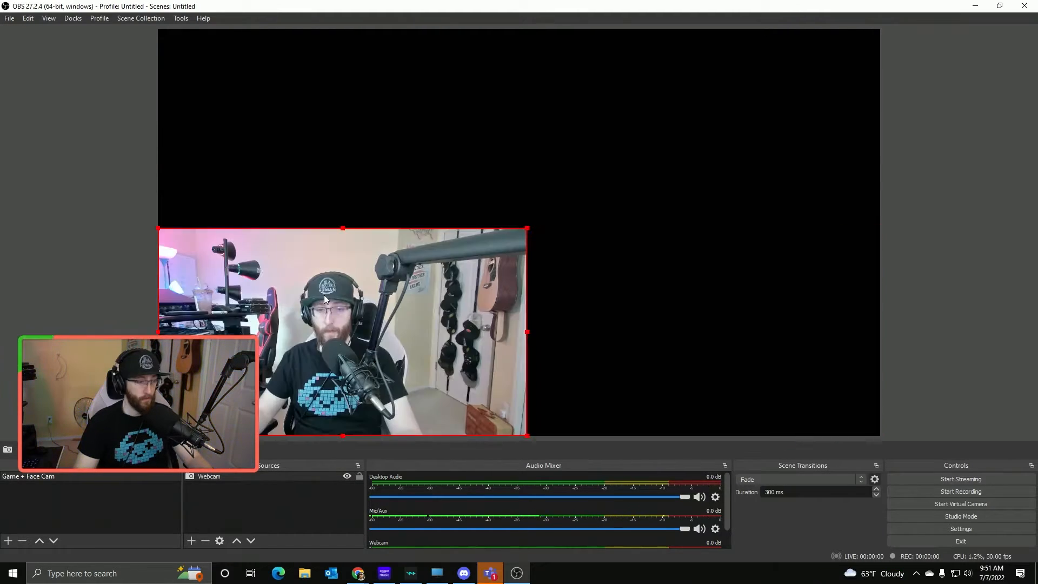
Set the webcam source's scale filtering to Bicubic
right_click(324, 294)
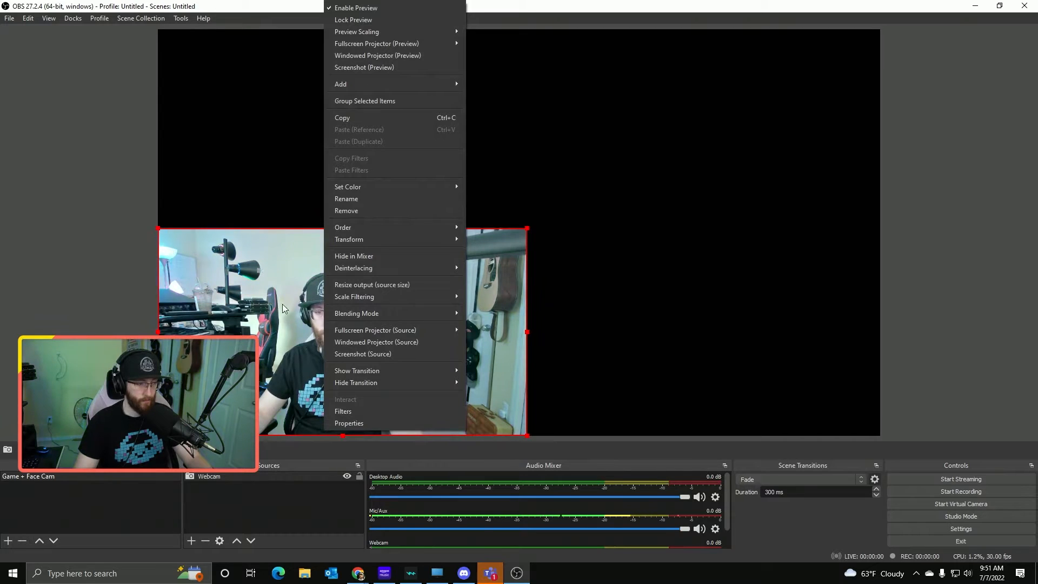
mouse_move(379, 296)
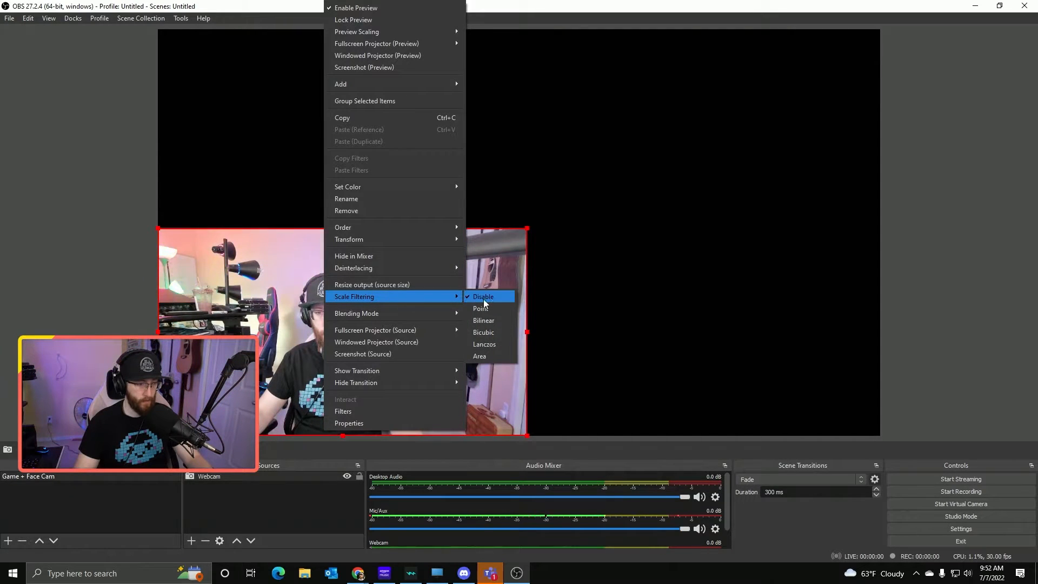
left_click(498, 333)
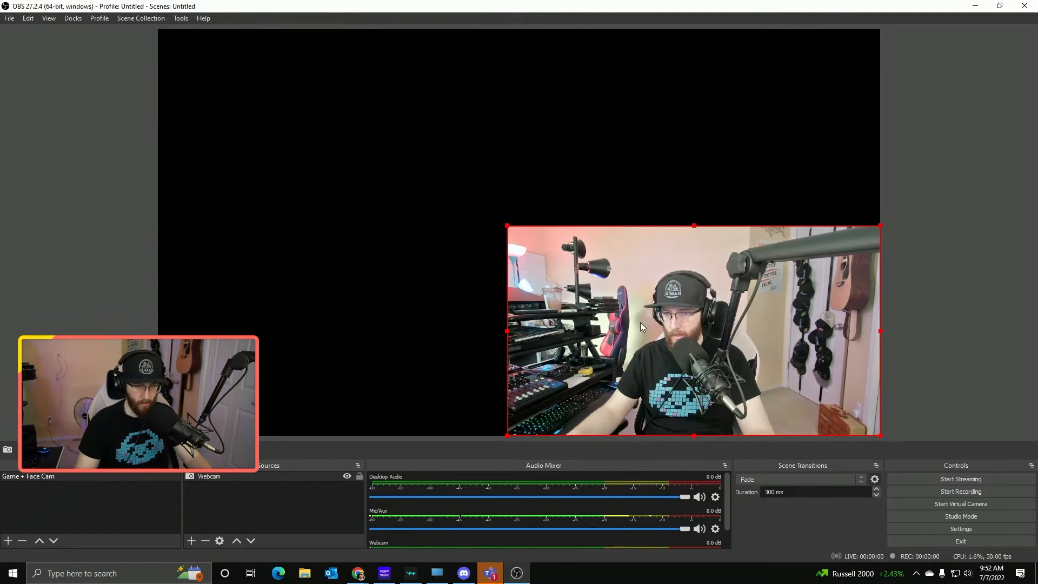
Set the webcam source's scale filtering to Disable and shrink it to about a third of the canvas width in the lower-right corner
right_click(640, 325)
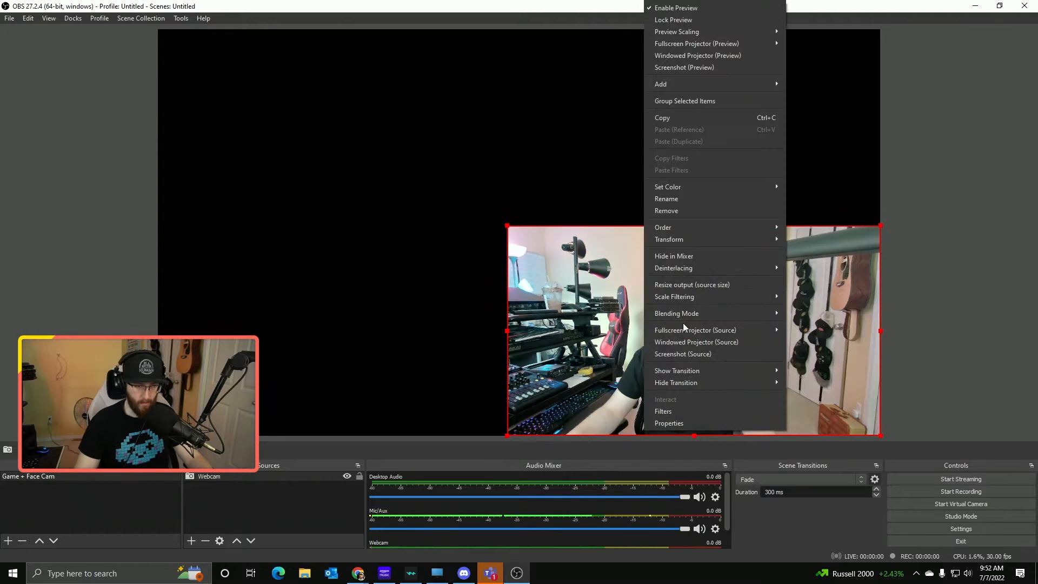
mouse_move(737, 298)
left_click(806, 296)
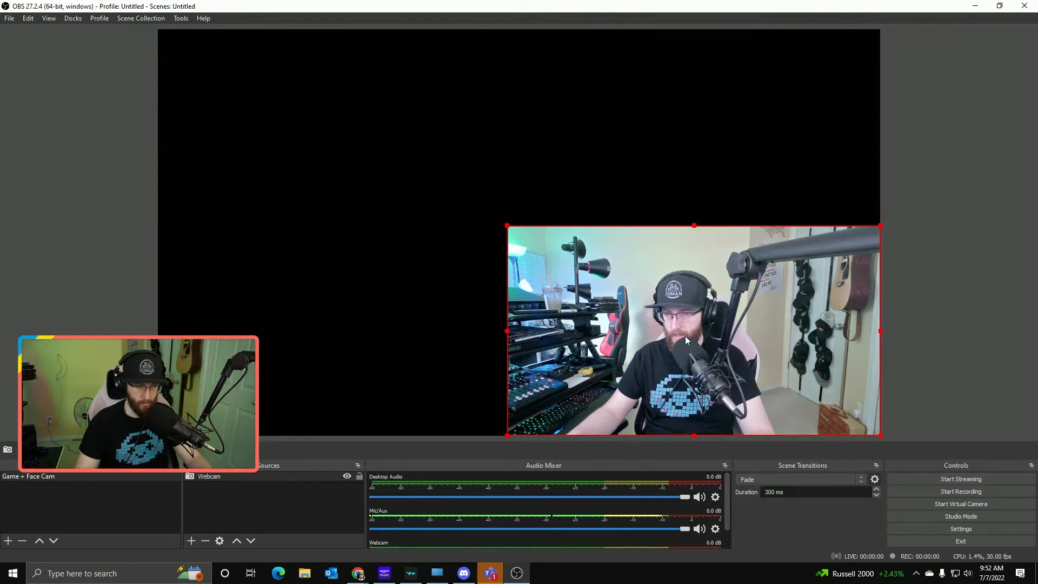
left_click_drag(514, 235, 651, 309)
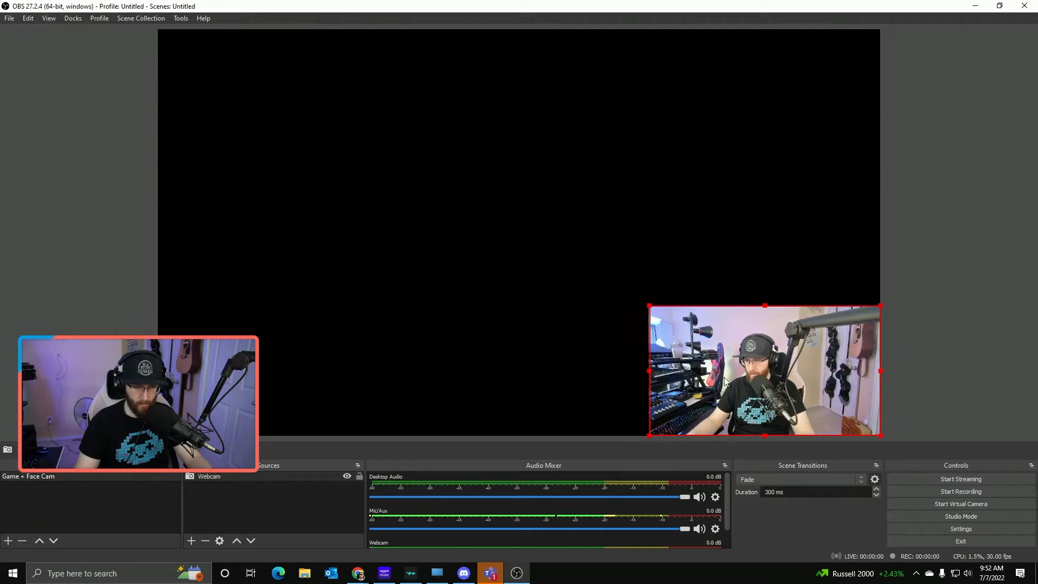
Set the scale filtering of the webcam source in the canvas's lower-right corner back to Bicubic
right_click(822, 348)
mouse_move(907, 297)
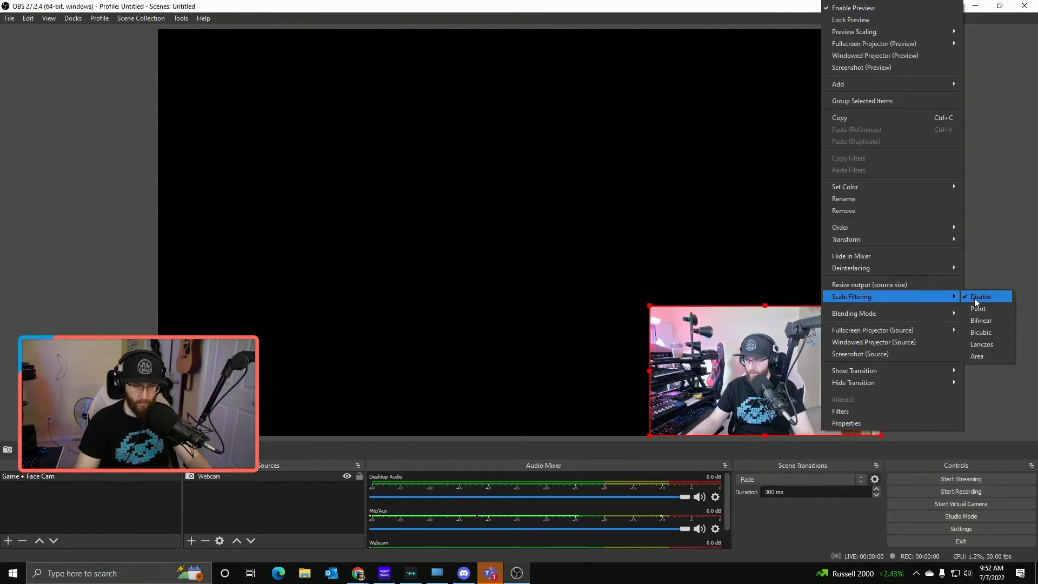
left_click(981, 331)
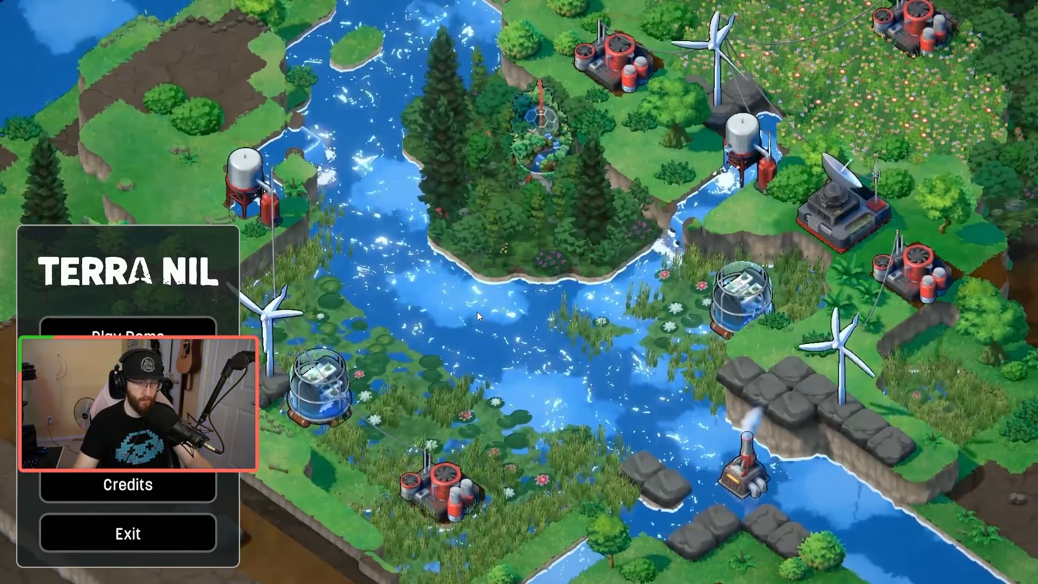
Switch from the game back to OBS Studio and add a Game Capture source named Terra Nil with Limit capture framerate enabled
key("alt+Tab")
key("alt+Tab")
key("alt+Tab")
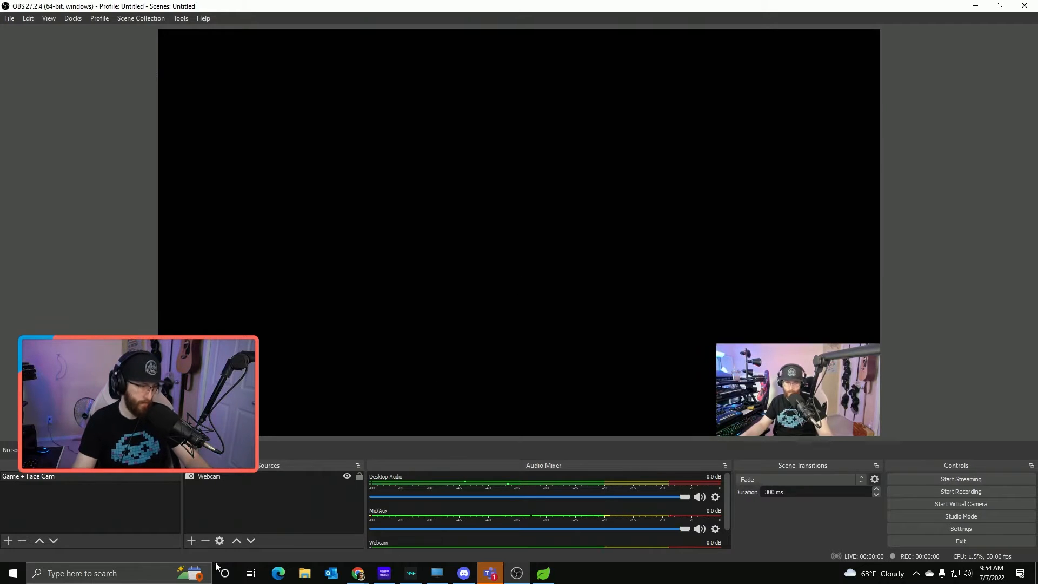
left_click(189, 539)
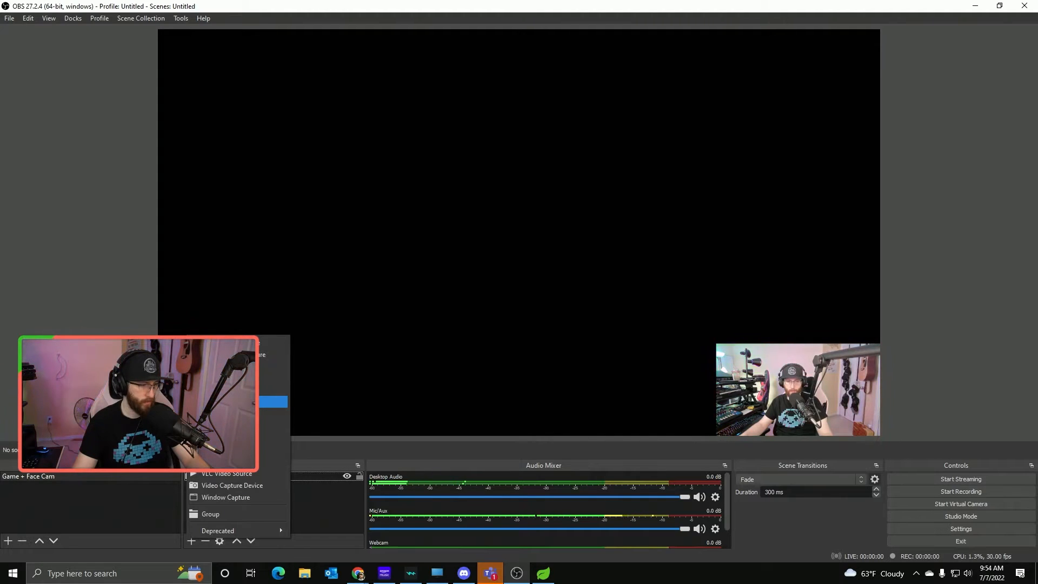
left_click(273, 401)
type("Terra Nil")
left_click(551, 360)
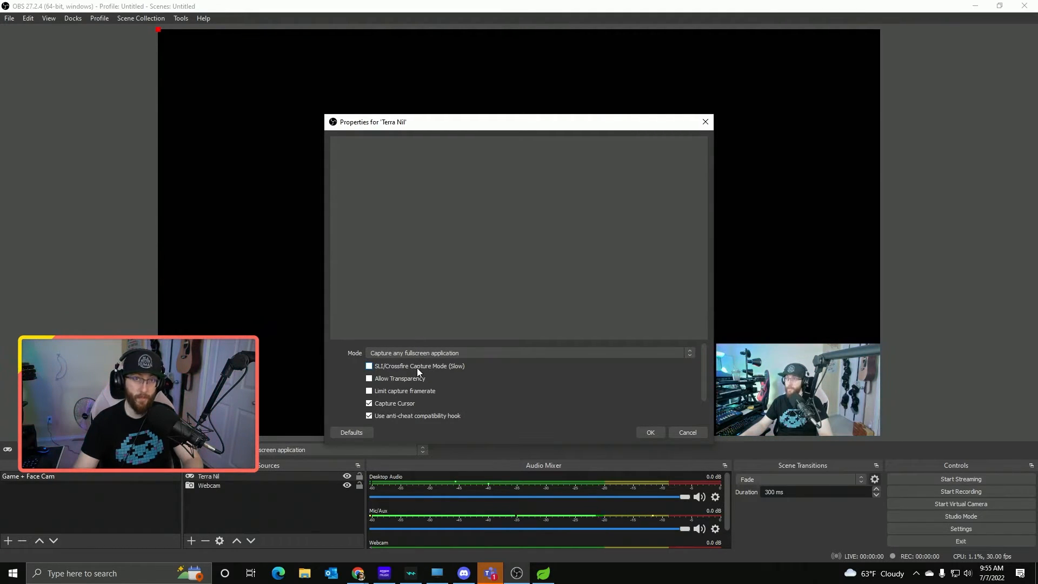
left_click(368, 391)
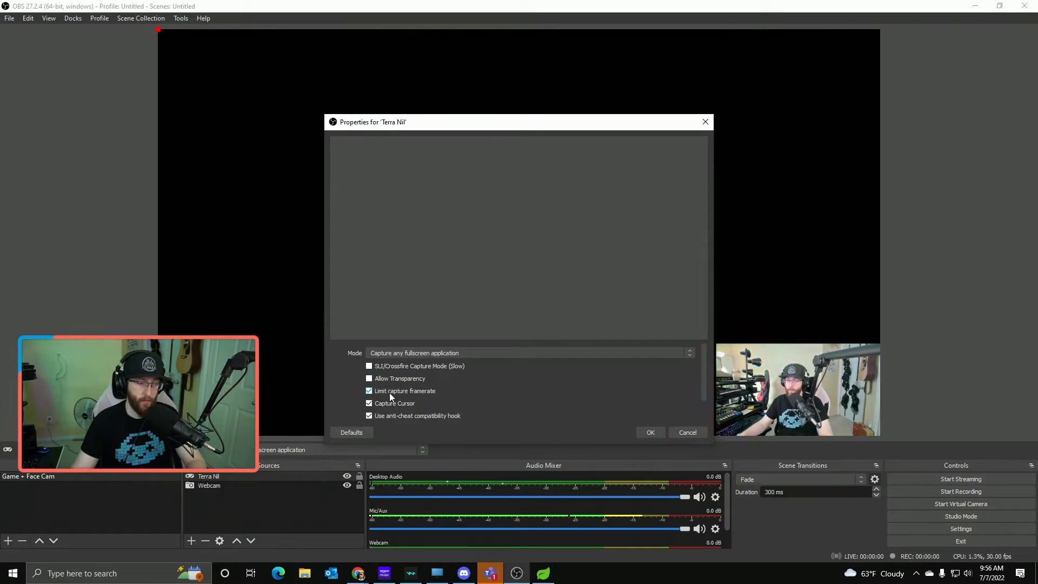